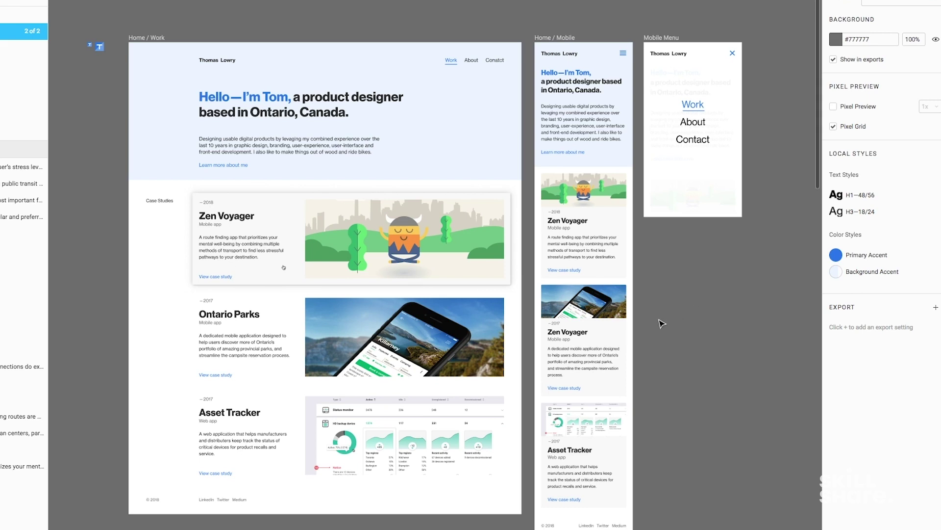
Step: Zoom to the Home / Work desktop frame and scroll through its first case studies
key(shift+2)
scroll(491, 162, right, 2)
scroll(490, 162, down, 1)
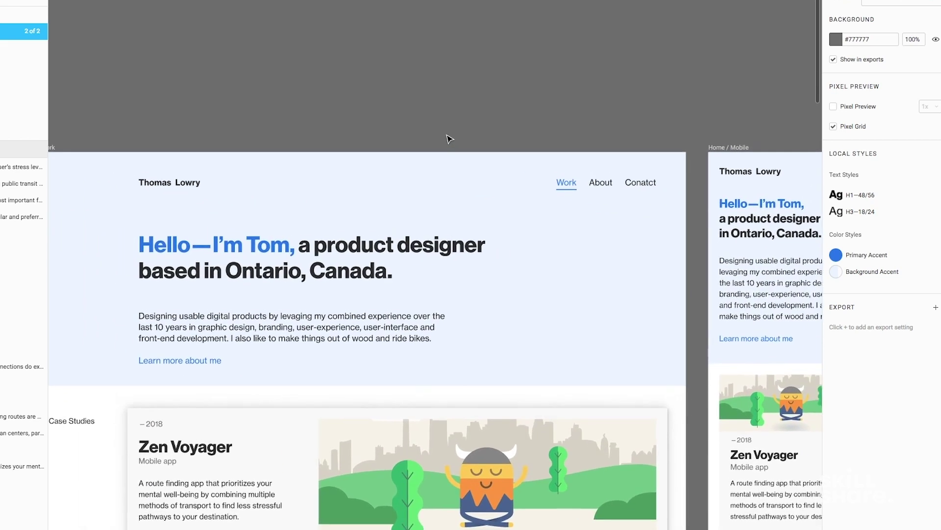
scroll(449, 139, left, 1)
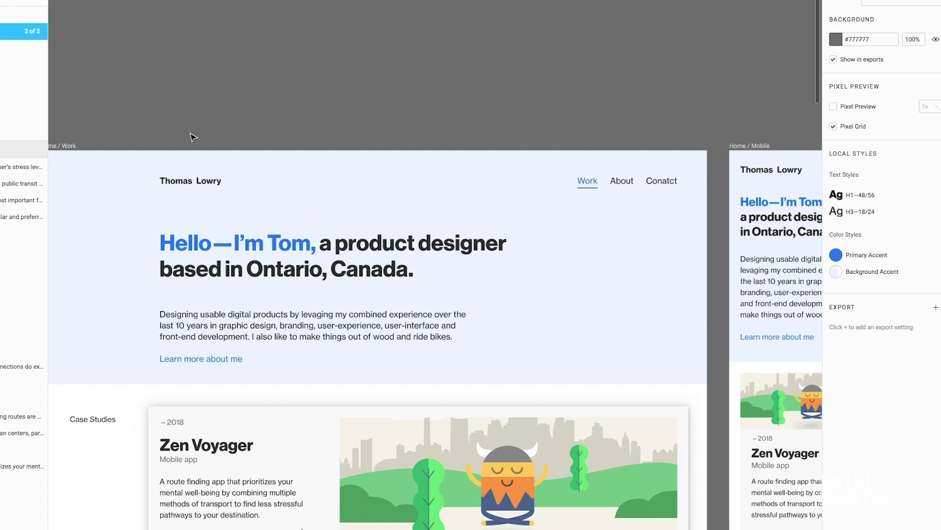
scroll(192, 137, down, 1)
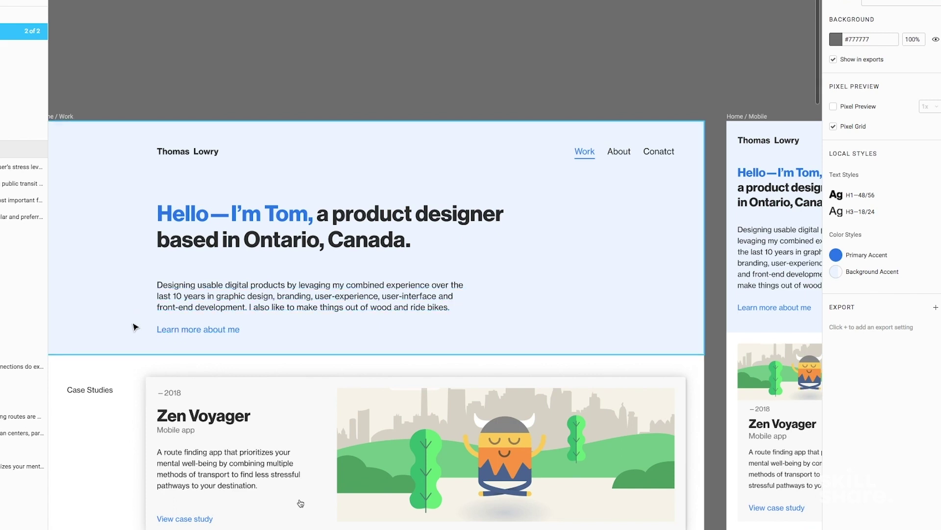
Step: Scroll past the remaining case studies and over to the About frame's UX and UI headline and Bio
scroll(146, 58, left, 5)
scroll(146, 57, down, 2)
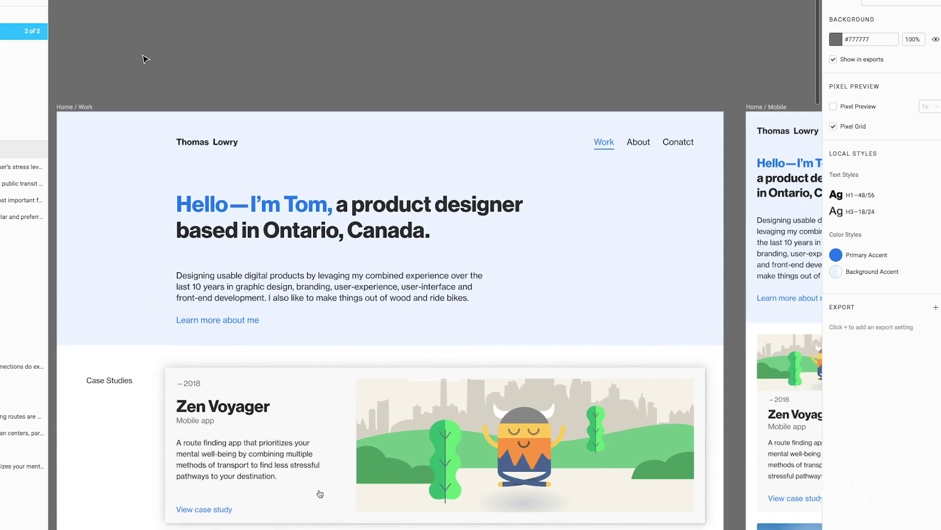
scroll(145, 59, left, 5)
scroll(146, 58, down, 5)
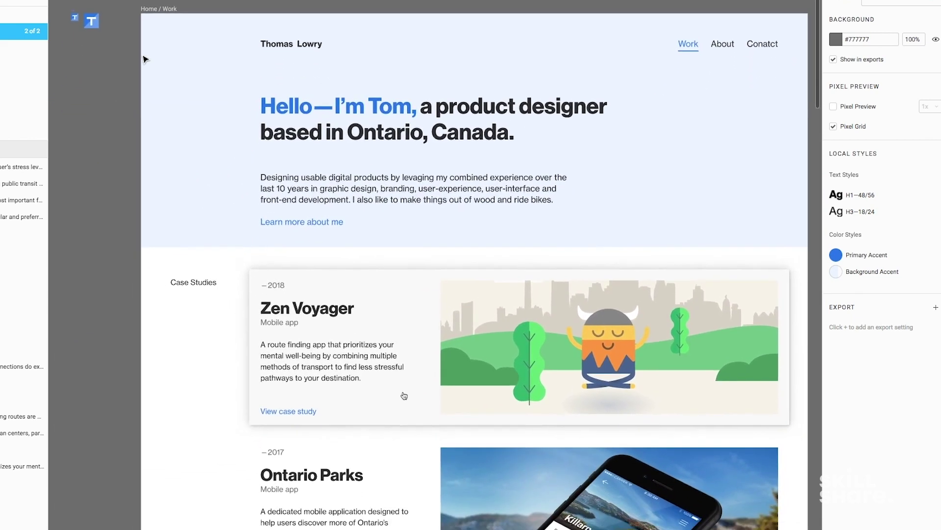
scroll(146, 59, down, 6)
scroll(146, 59, right, 5)
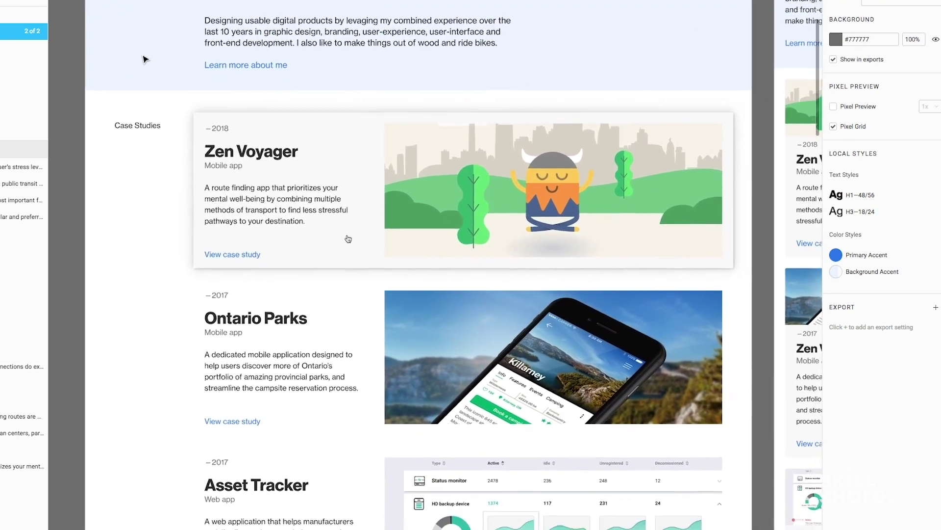
scroll(146, 59, down, 2)
scroll(145, 58, left, 1)
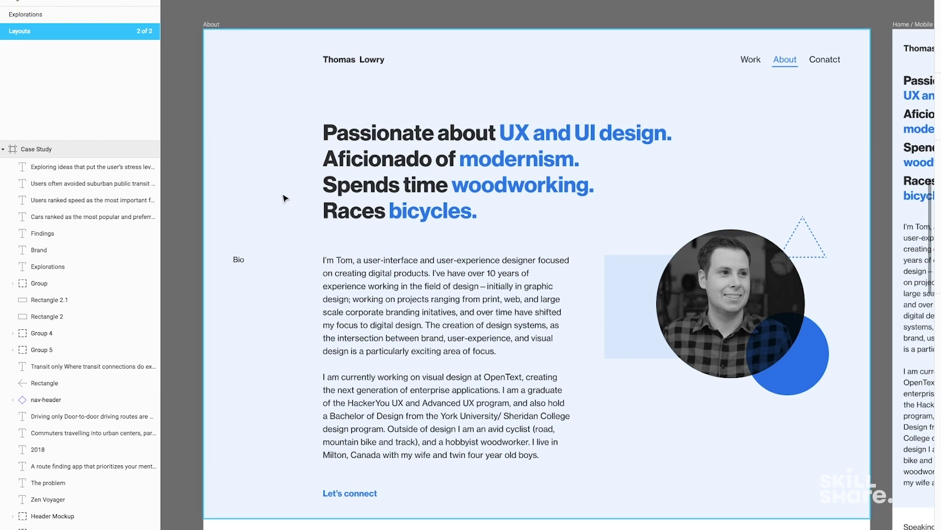
Step: Scroll down the About frame past the bio and Speaking list to the Zen Voyager case study intro
scroll(196, 189, down, 2)
scroll(195, 187, down, 1)
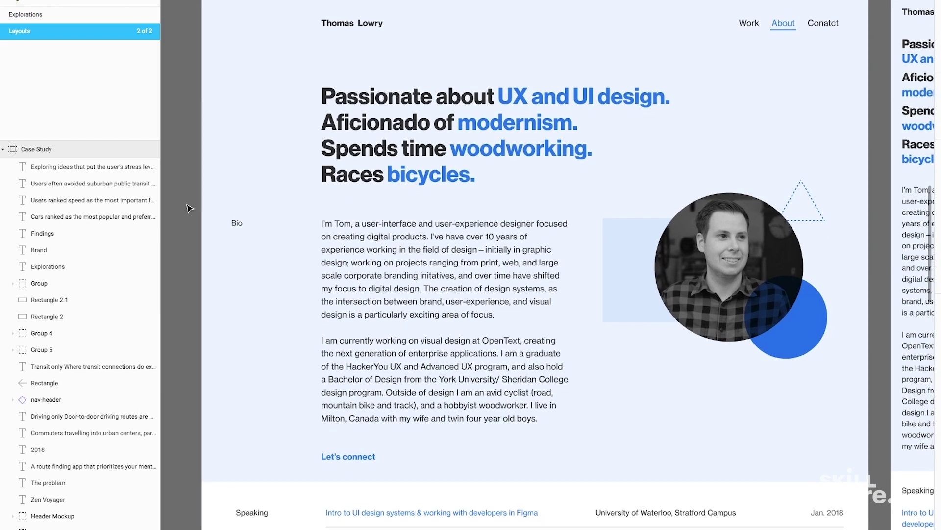
scroll(189, 208, down, 3)
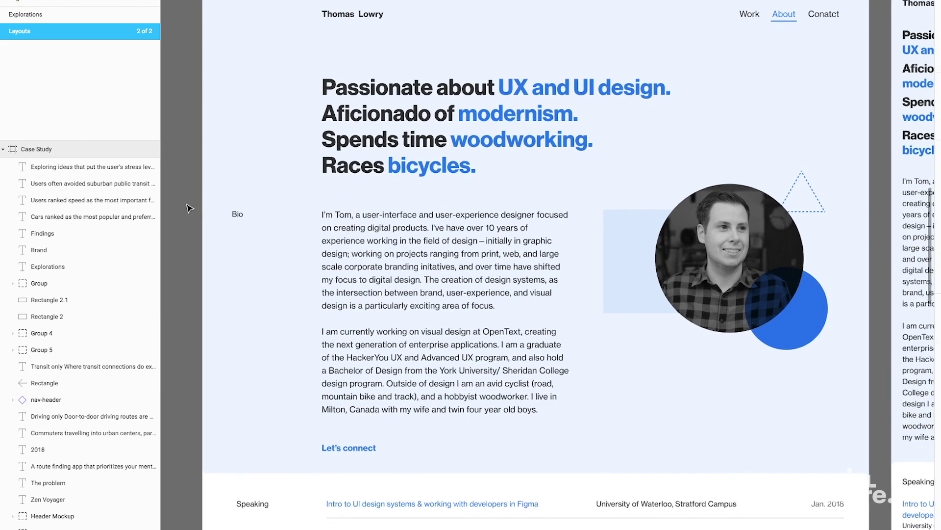
scroll(188, 207, down, 5)
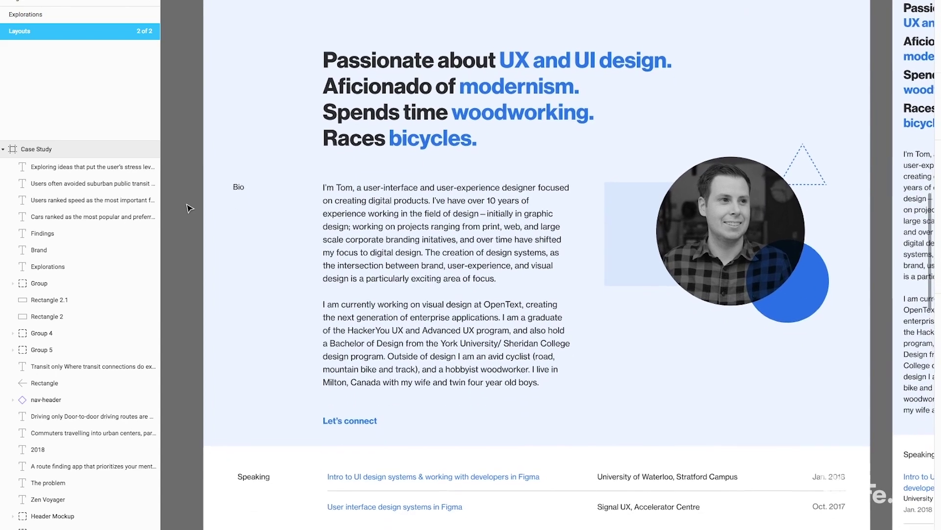
scroll(188, 208, down, 9)
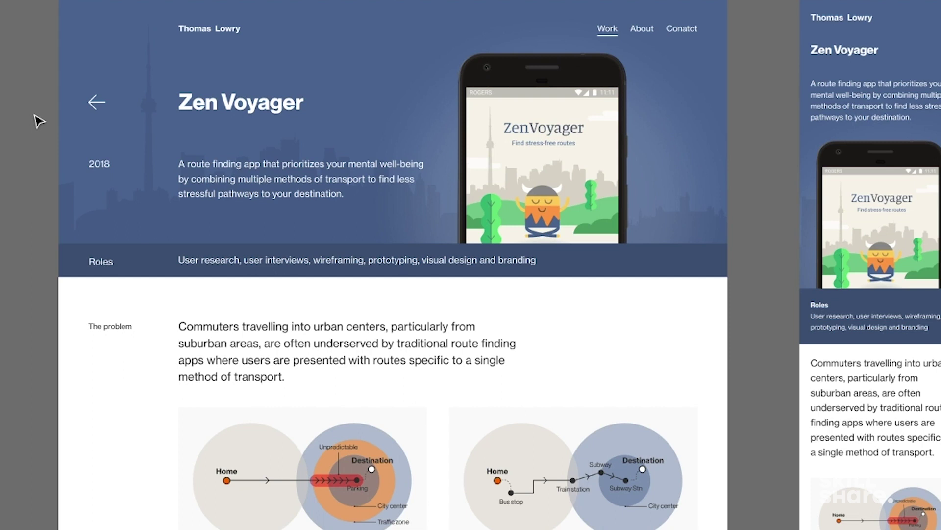
scroll(39, 120, left, 2)
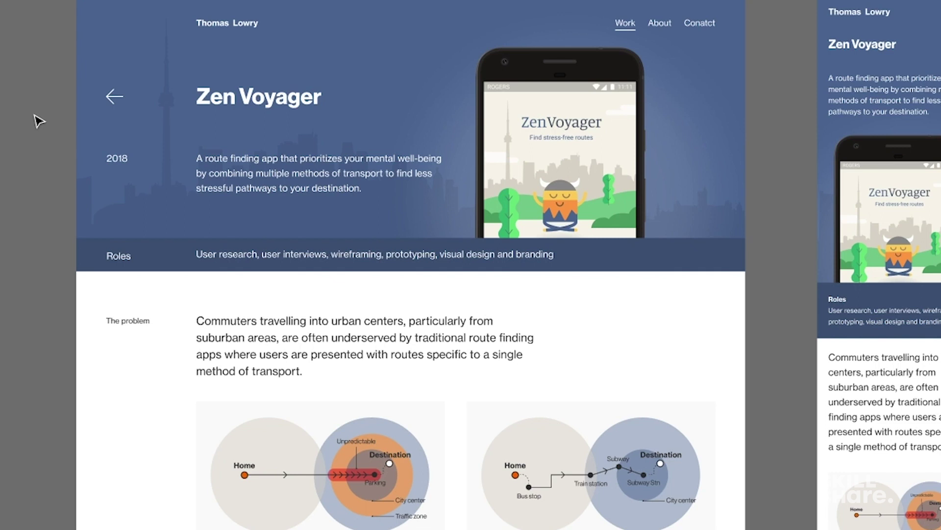
scroll(34, 119, down, 2)
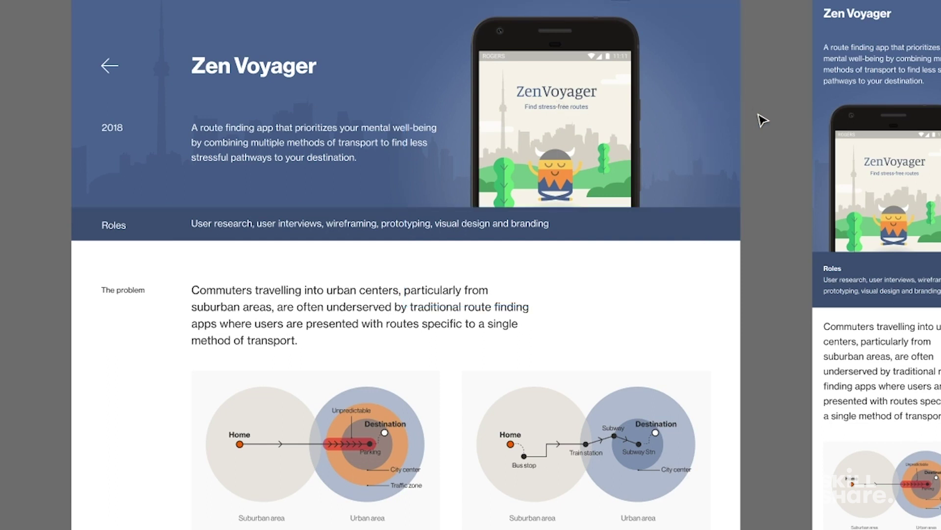
scroll(761, 131, down, 1)
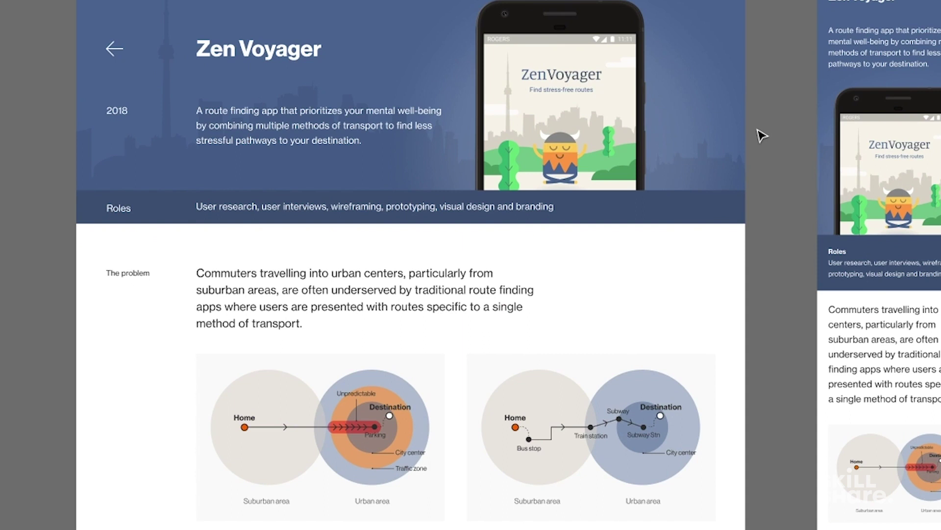
scroll(778, 230, down, 5)
scroll(779, 229, down, 4)
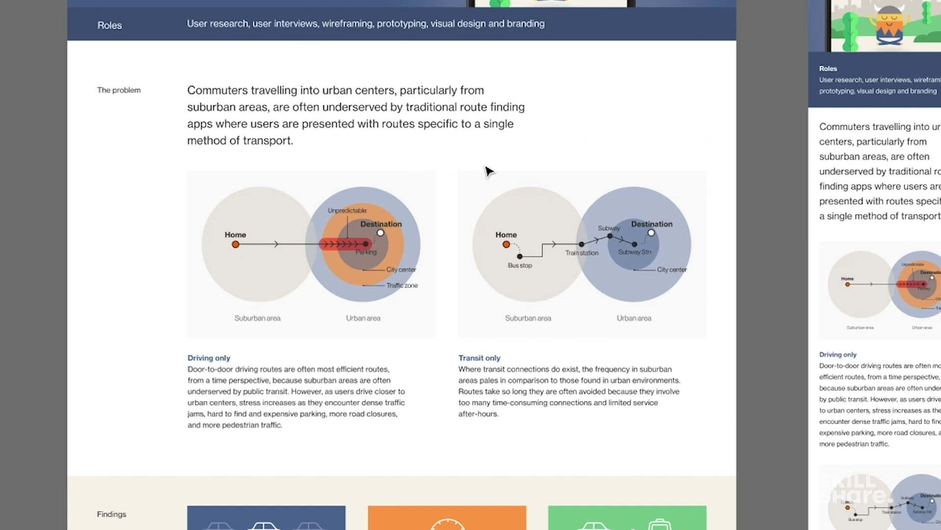
scroll(586, 155, right, 2)
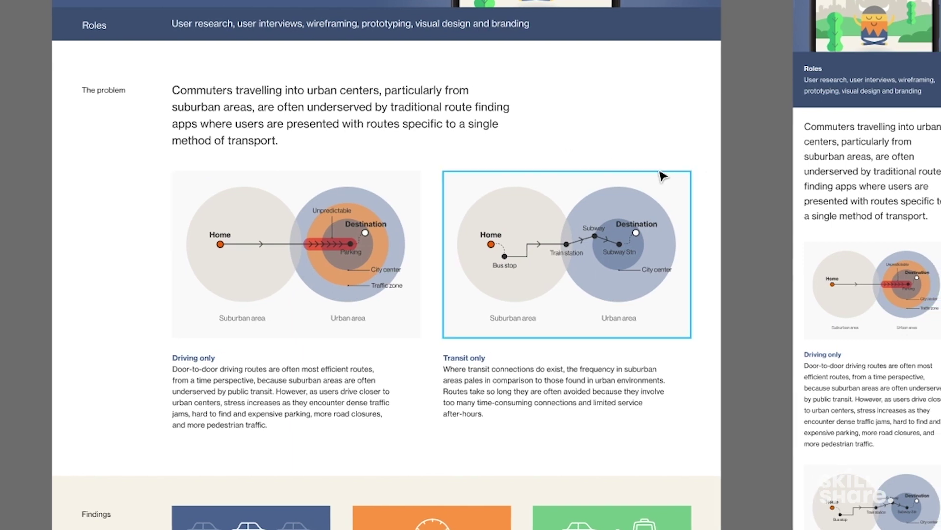
scroll(724, 223, down, 1)
scroll(723, 223, down, 10)
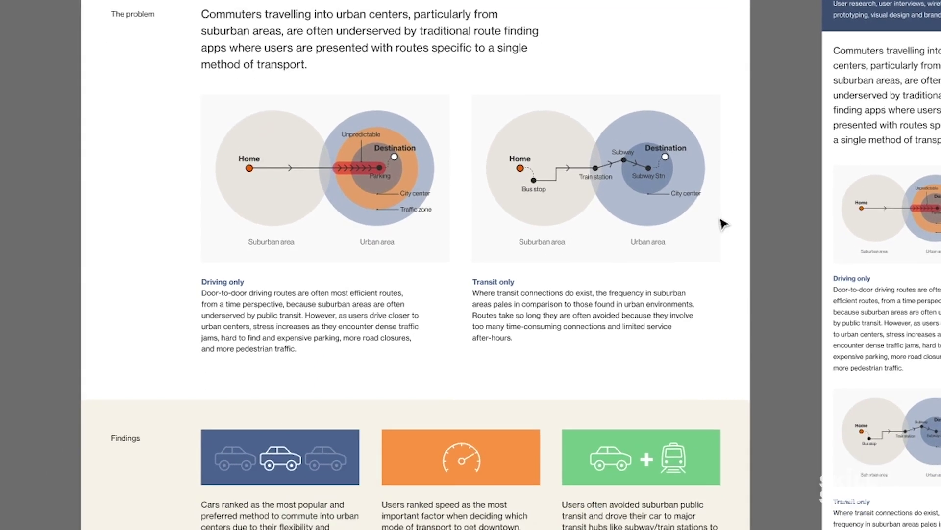
scroll(723, 223, down, 2)
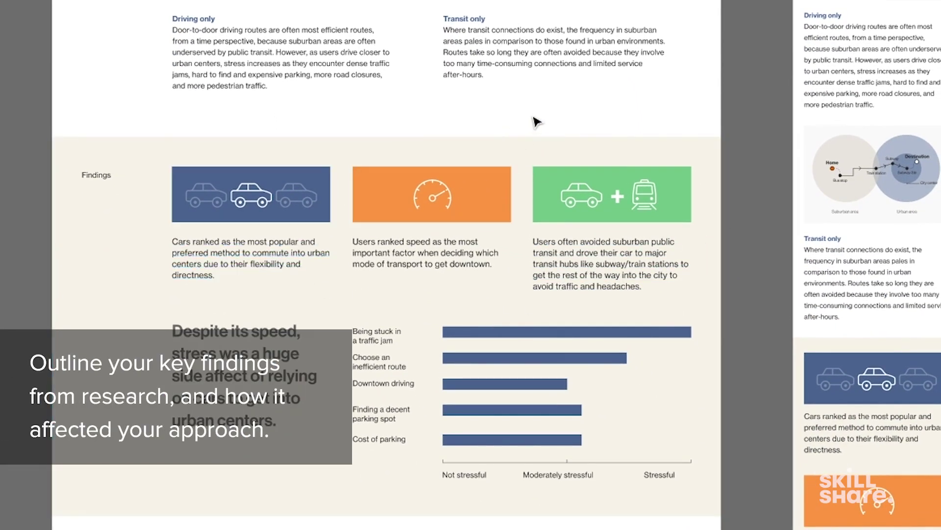
scroll(537, 121, right, 1)
scroll(537, 122, down, 1)
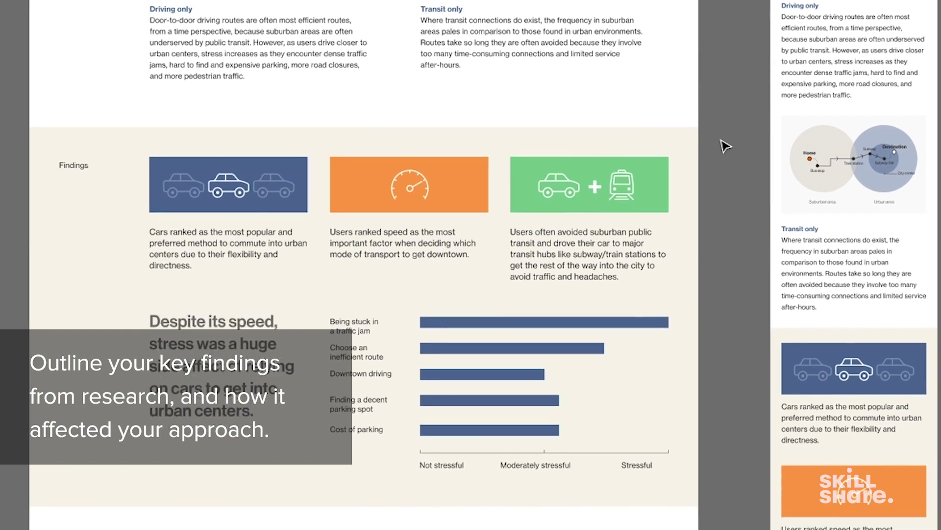
scroll(725, 145, down, 1)
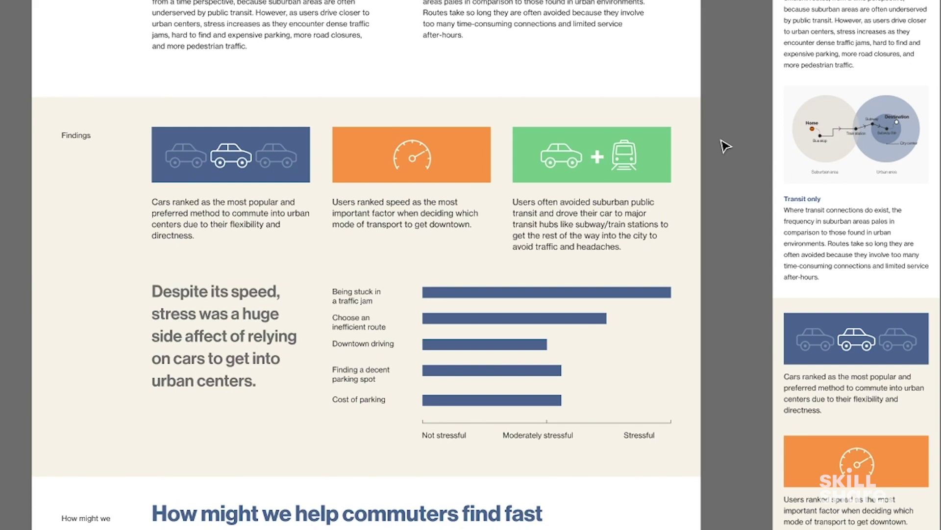
scroll(725, 146, down, 3)
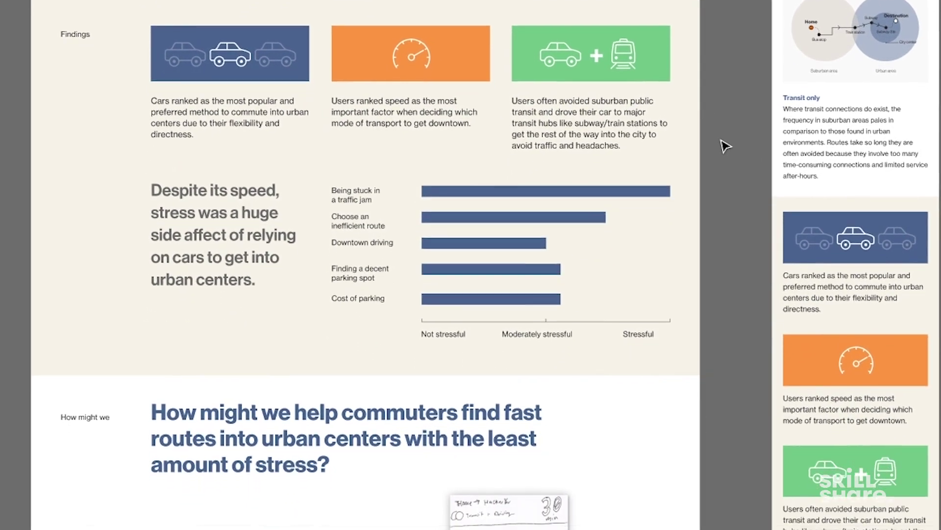
scroll(725, 146, down, 1)
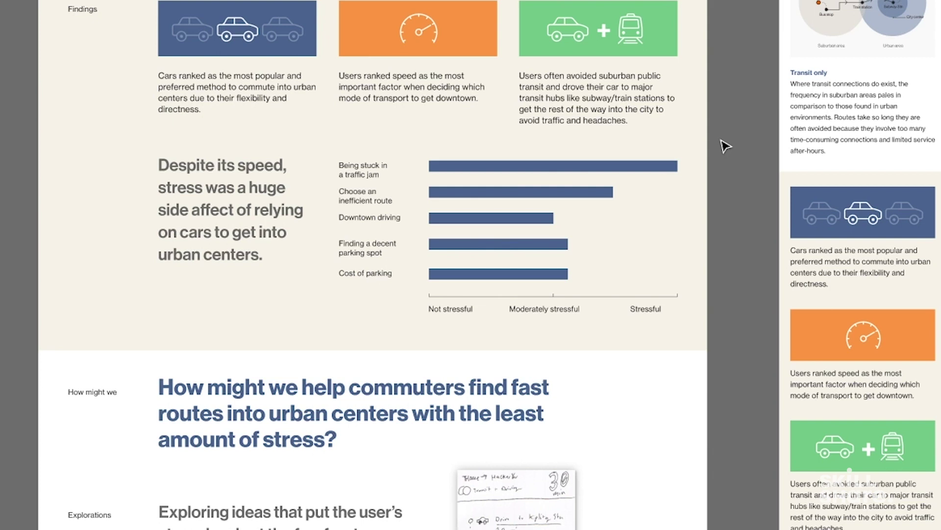
scroll(726, 146, down, 2)
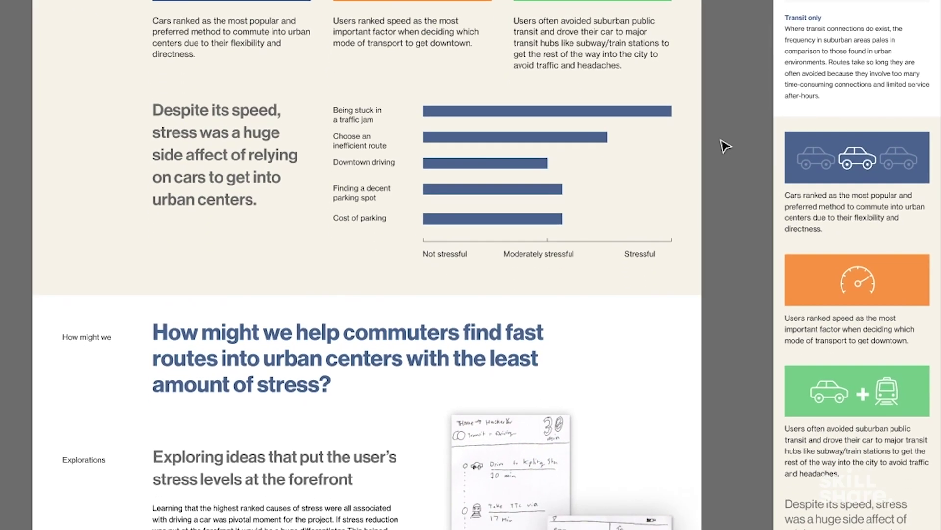
scroll(725, 146, down, 5)
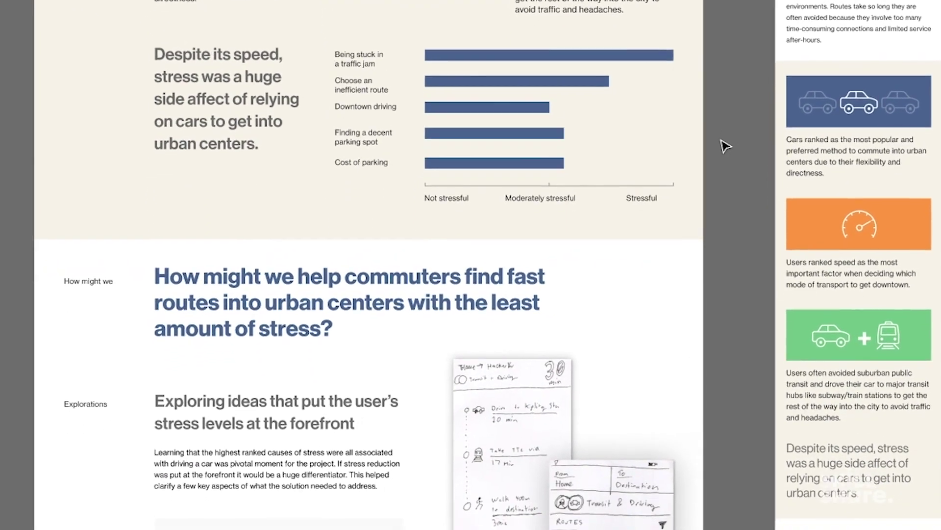
scroll(726, 146, down, 4)
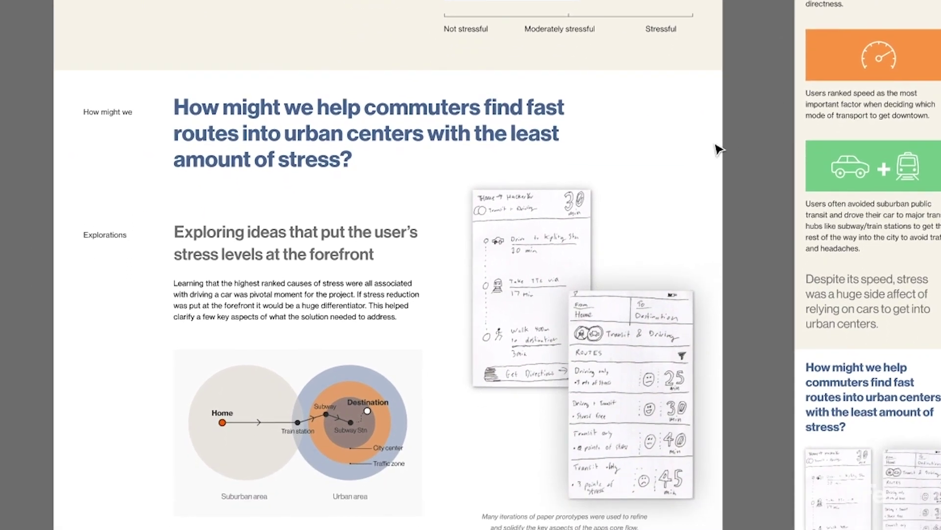
scroll(725, 146, down, 5)
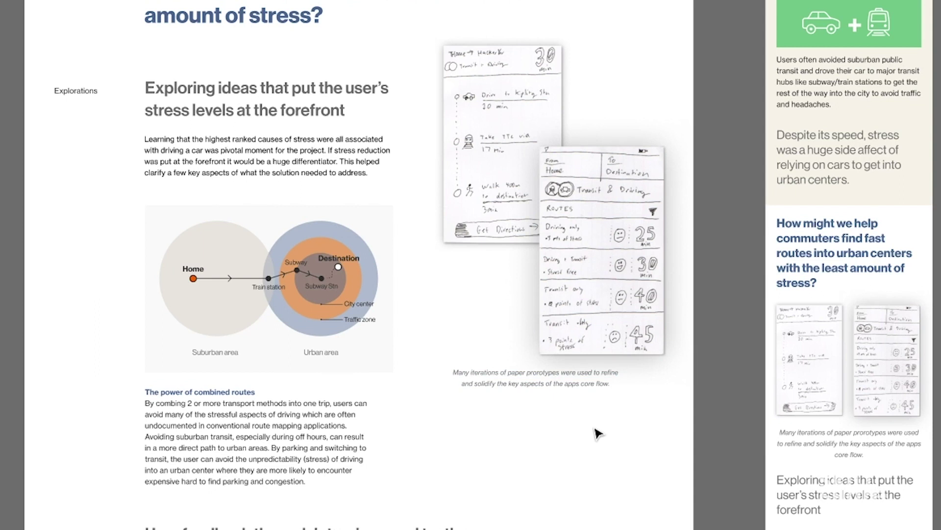
scroll(597, 434, down, 5)
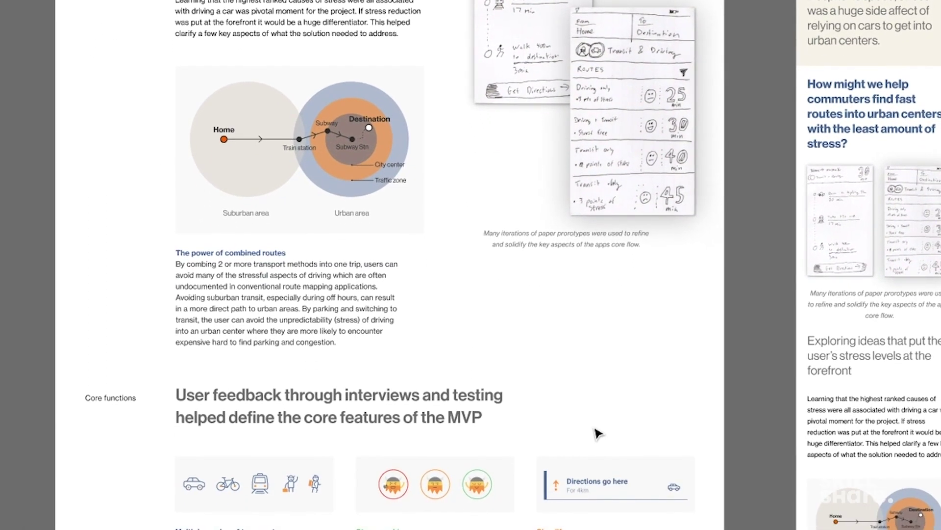
scroll(597, 433, up, 1)
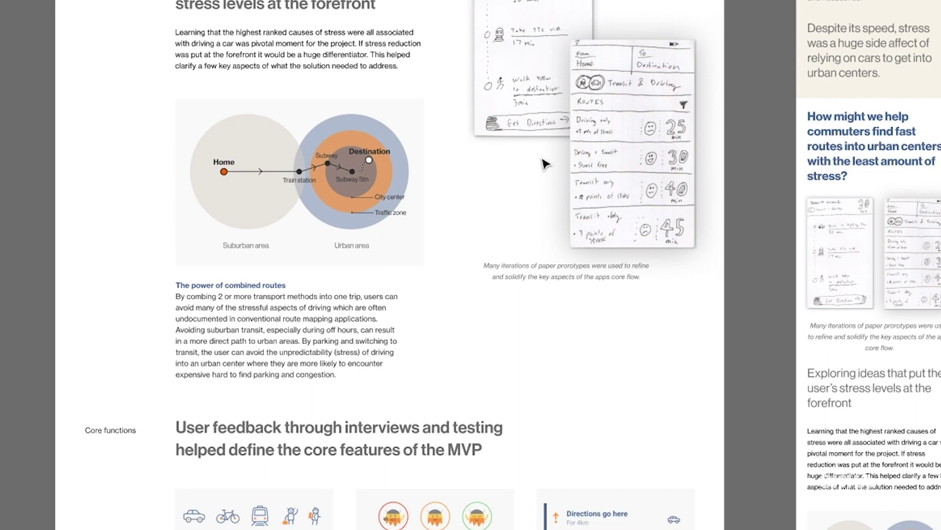
scroll(545, 163, down, 4)
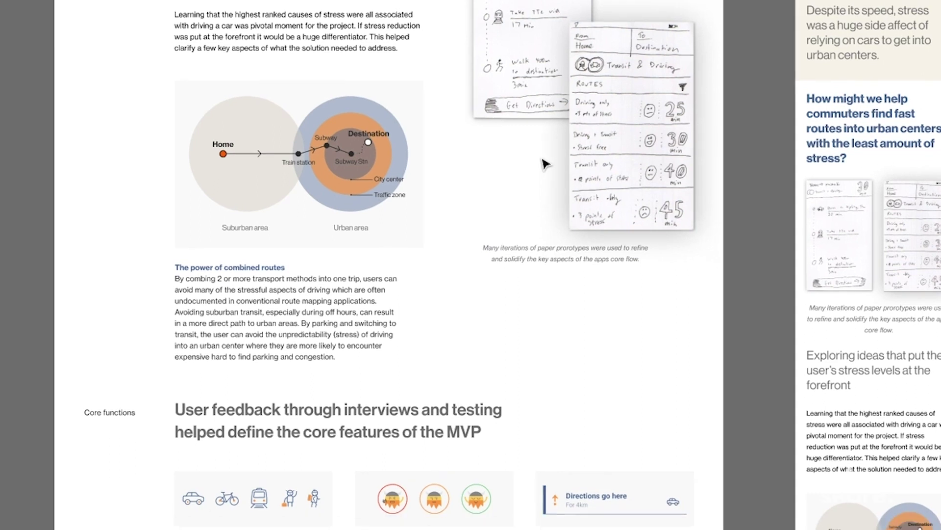
scroll(545, 164, down, 4)
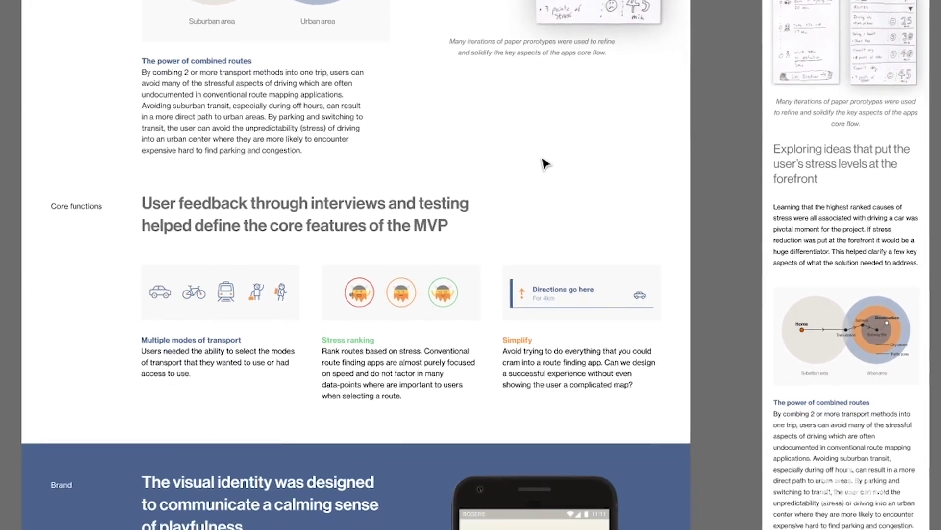
scroll(545, 164, down, 2)
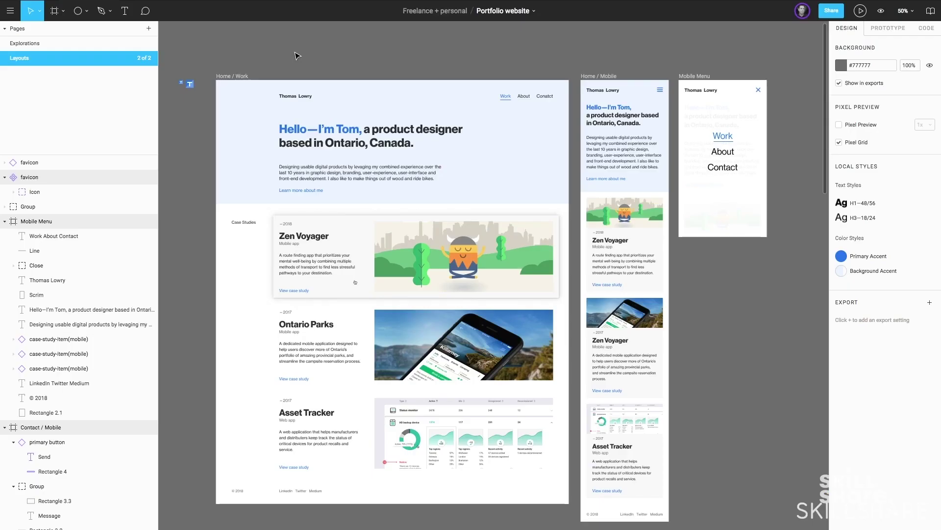
Step: Zoom out to 25%, pan to the Zen Voyager Case Study frames and zoom in on them
key(minus)
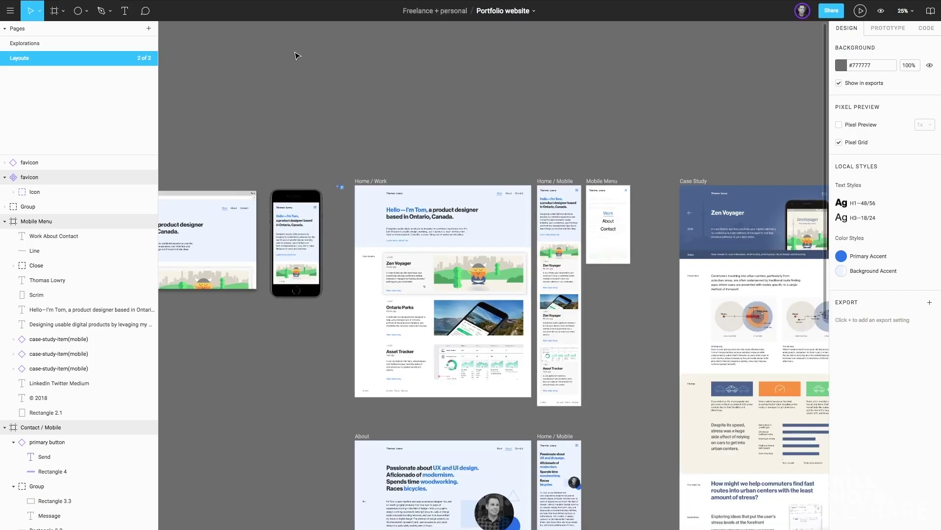
drag(454, 164, 368, 130)
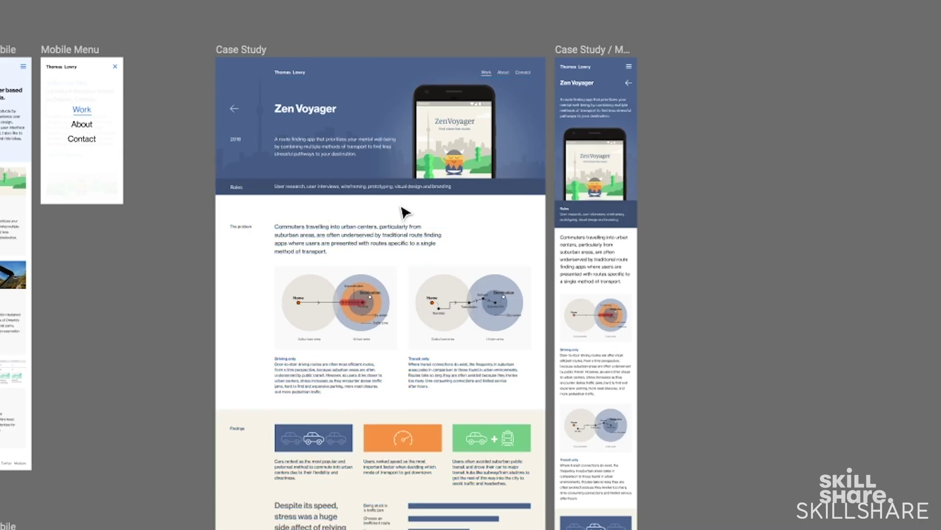
click(466, 185)
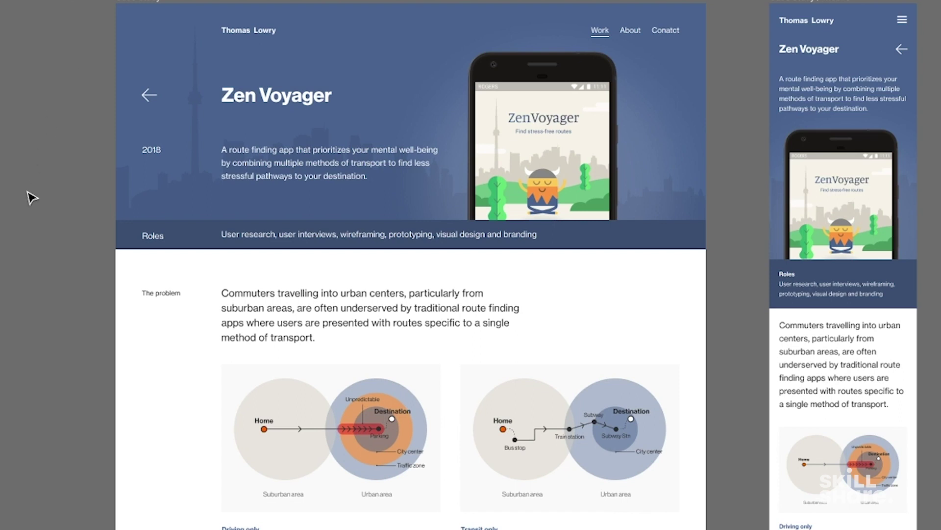
scroll(31, 197, down, 2)
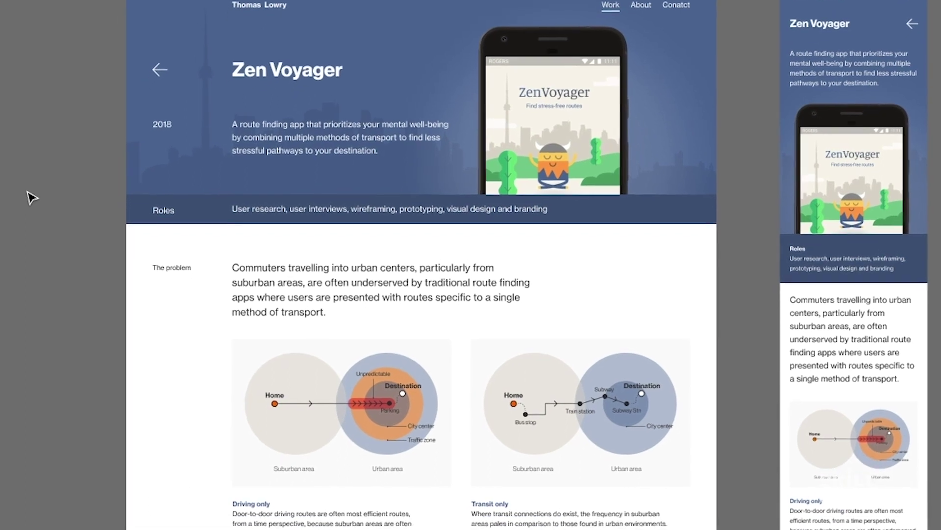
scroll(31, 198, down, 1)
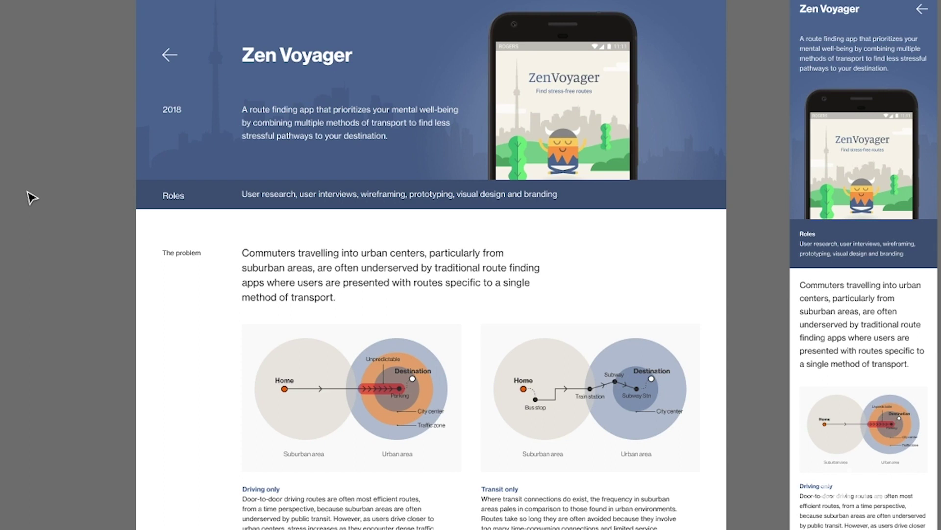
scroll(60, 225, down, 3)
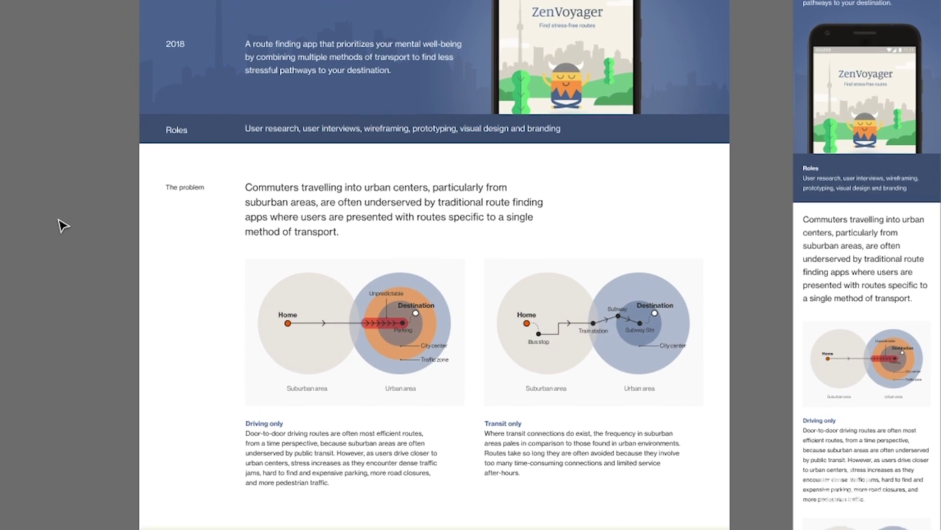
scroll(60, 225, down, 5)
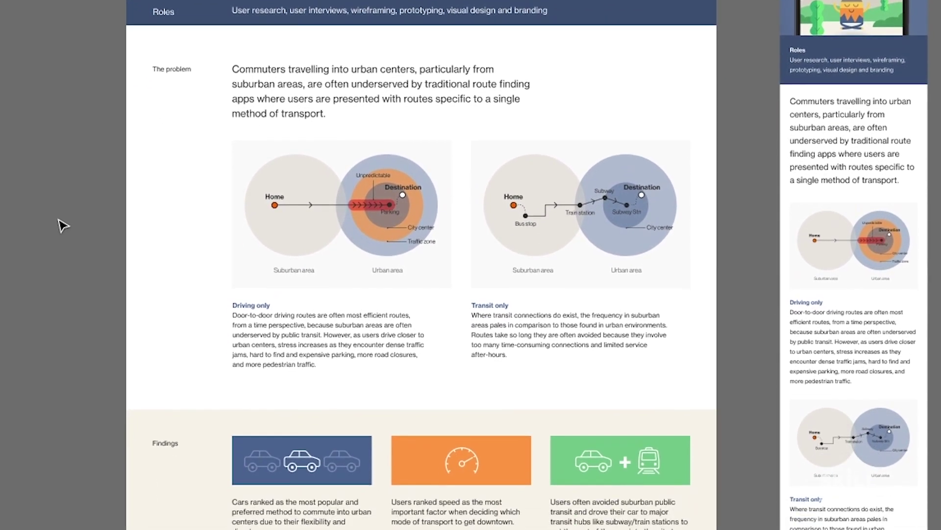
scroll(60, 225, down, 2)
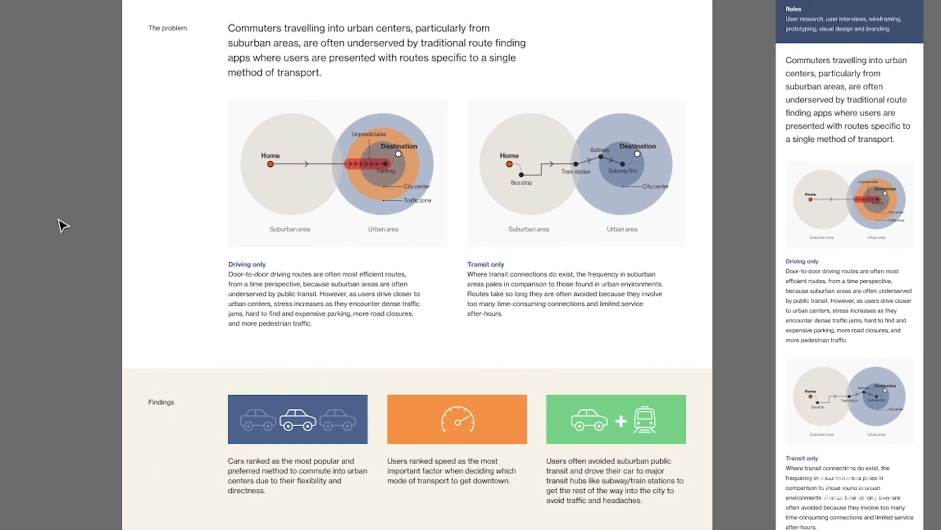